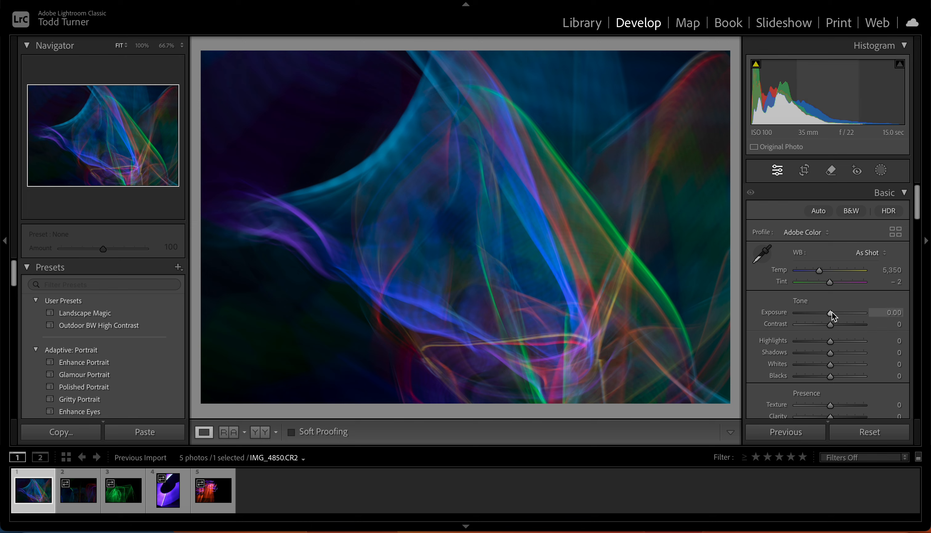
# Adjust the abstract light photo's tone with Exposure at +0.25, Contrast at +16 and Blacks at -18
pyautogui.moveTo(832, 312); pyautogui.dragTo(832, 310)
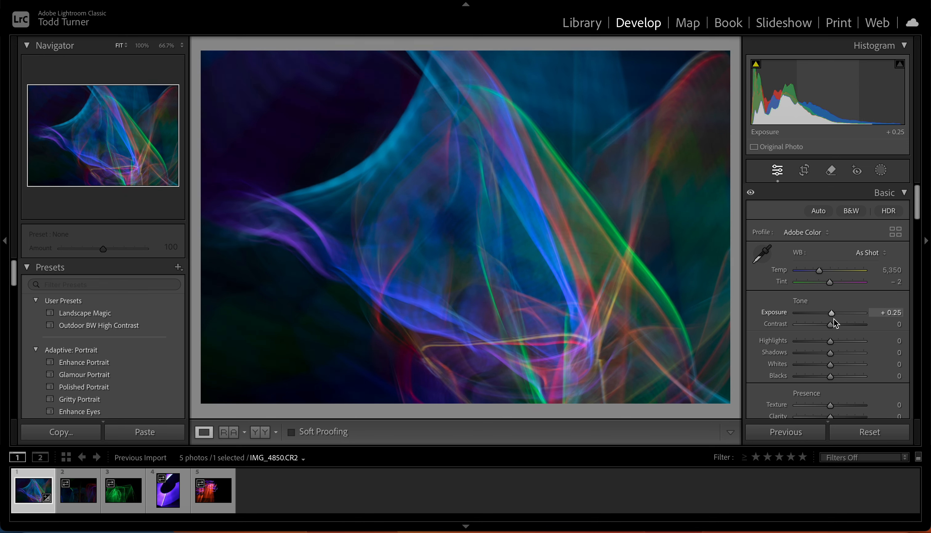
pyautogui.moveTo(832, 340)
pyautogui.mouseDown()
pyautogui.moveTo(789, 334)
pyautogui.moveTo(839, 342)
pyautogui.moveTo(794, 339)
pyautogui.moveTo(831, 346)
pyautogui.moveTo(835, 325)
pyautogui.mouseUp()
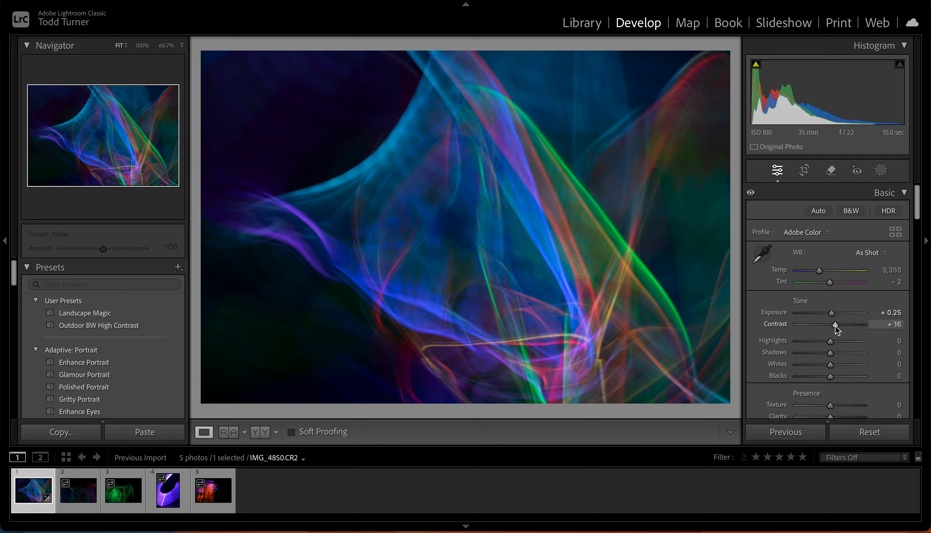
pyautogui.moveTo(830, 379); pyautogui.dragTo(823, 378)
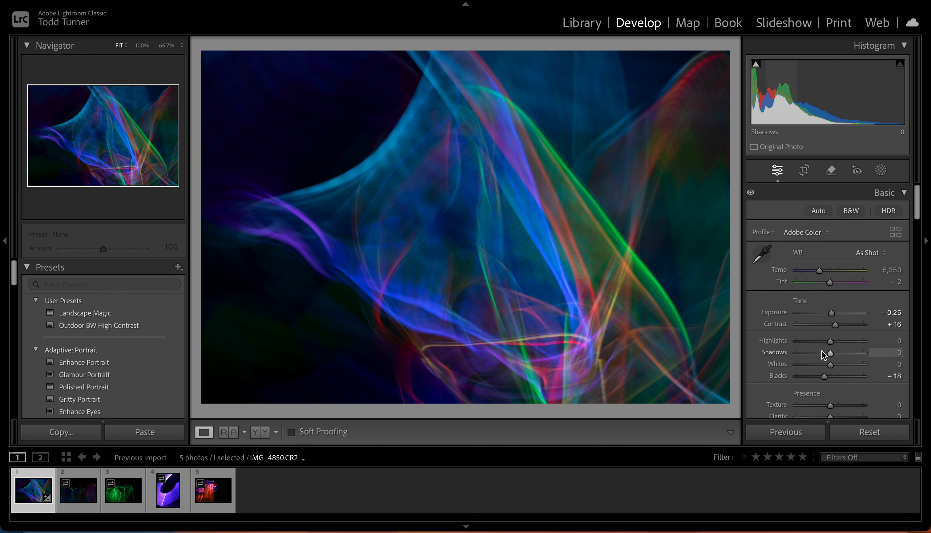
# Set the photo's presence values to Texture +6, Clarity +9, Vibrance +2 and Saturation +2
pyautogui.scroll(-3, 821, 350)
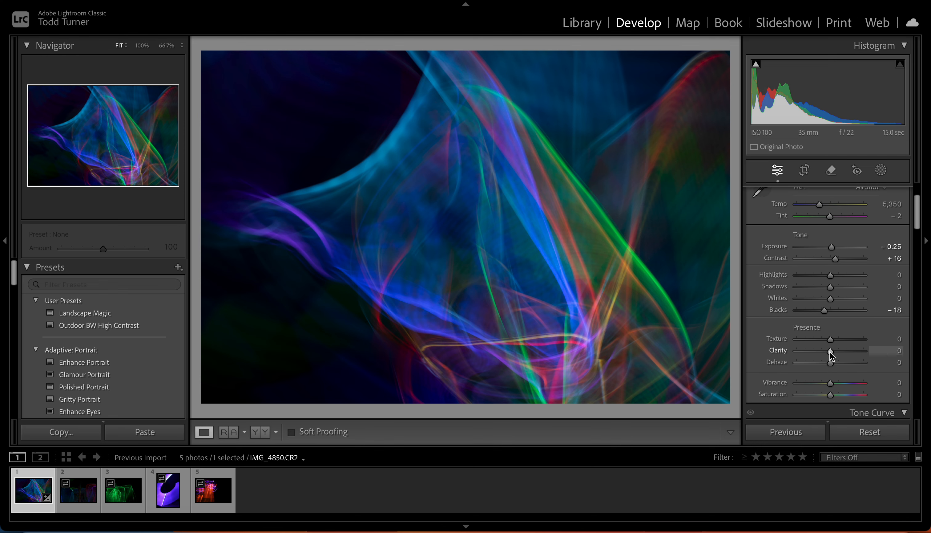
pyautogui.moveTo(831, 351)
pyautogui.mouseDown()
pyautogui.moveTo(841, 351)
pyautogui.moveTo(828, 350)
pyautogui.moveTo(835, 340)
pyautogui.moveTo(868, 341)
pyautogui.moveTo(819, 338)
pyautogui.moveTo(871, 342)
pyautogui.moveTo(831, 342)
pyautogui.mouseUp()
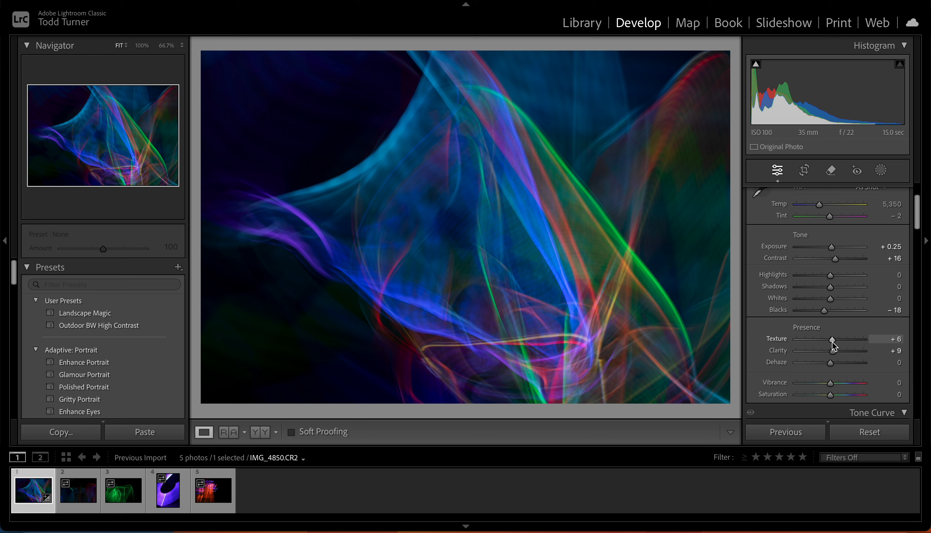
pyautogui.scroll(-4, 832, 341)
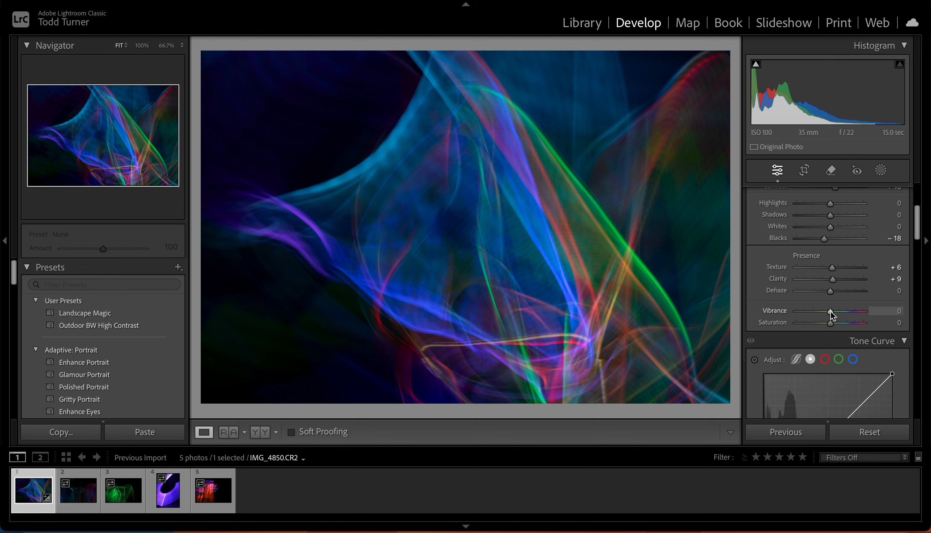
pyautogui.moveTo(831, 311); pyautogui.dragTo(758, 316)
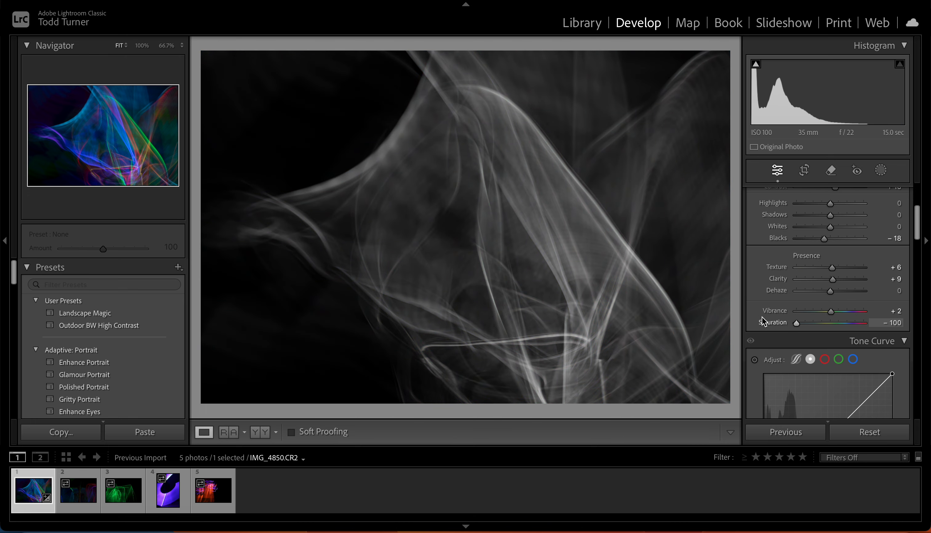
pyautogui.moveTo(795, 324); pyautogui.dragTo(832, 328)
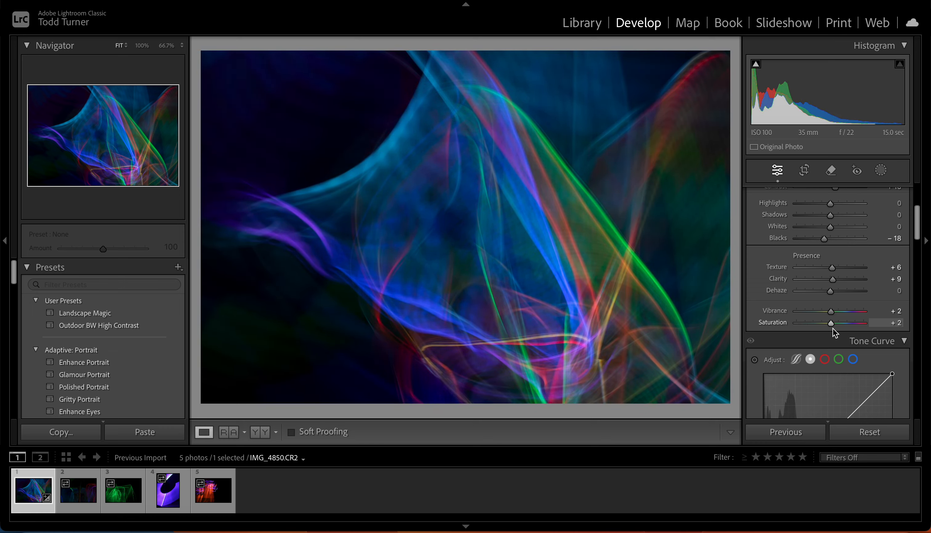
# Shift the Aqua hue to +1 and the Blue hue to +1 in the Color Mixer
pyautogui.scroll(-3, 832, 328)
pyautogui.scroll(-5, 833, 328)
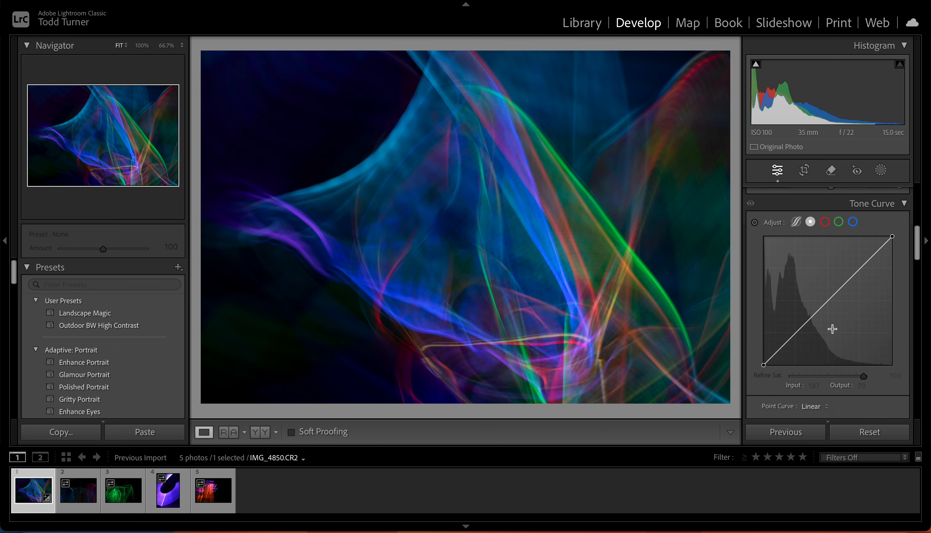
pyautogui.scroll(-4, 832, 328)
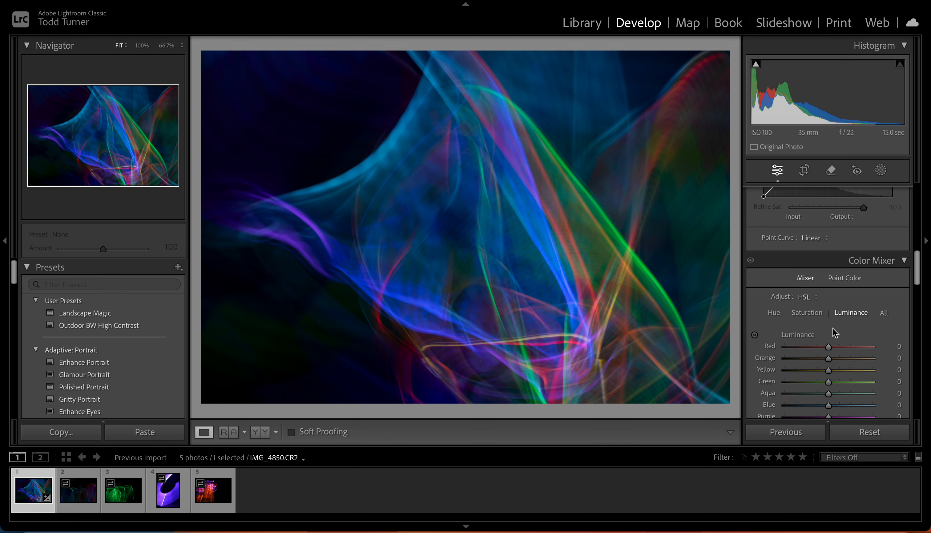
pyautogui.scroll(-2, 833, 328)
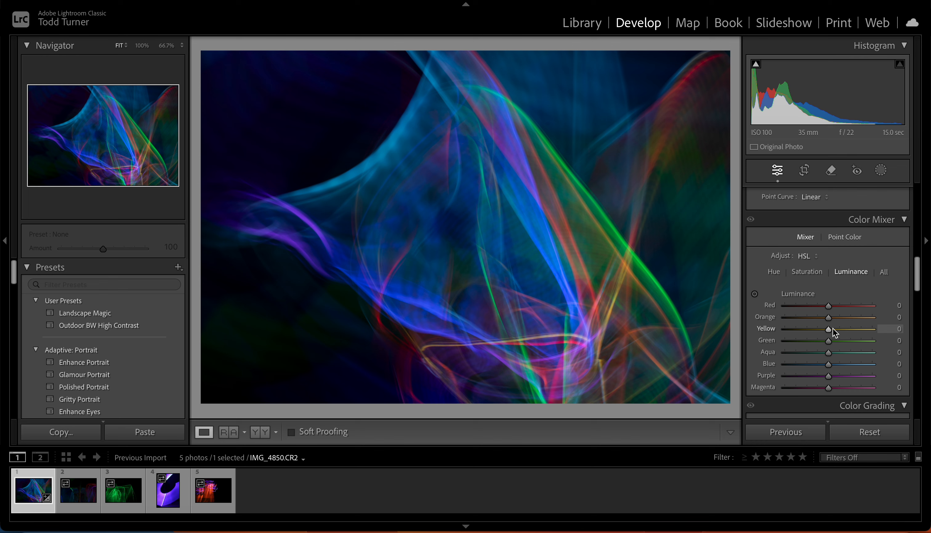
pyautogui.click(774, 272)
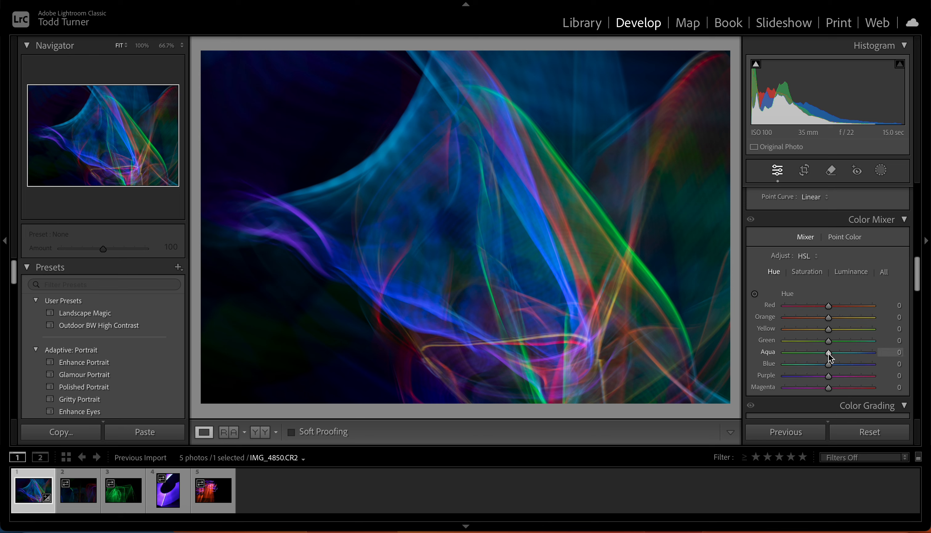
pyautogui.moveTo(828, 354)
pyautogui.mouseDown()
pyautogui.moveTo(813, 354)
pyautogui.moveTo(879, 355)
pyautogui.moveTo(828, 353)
pyautogui.mouseUp()
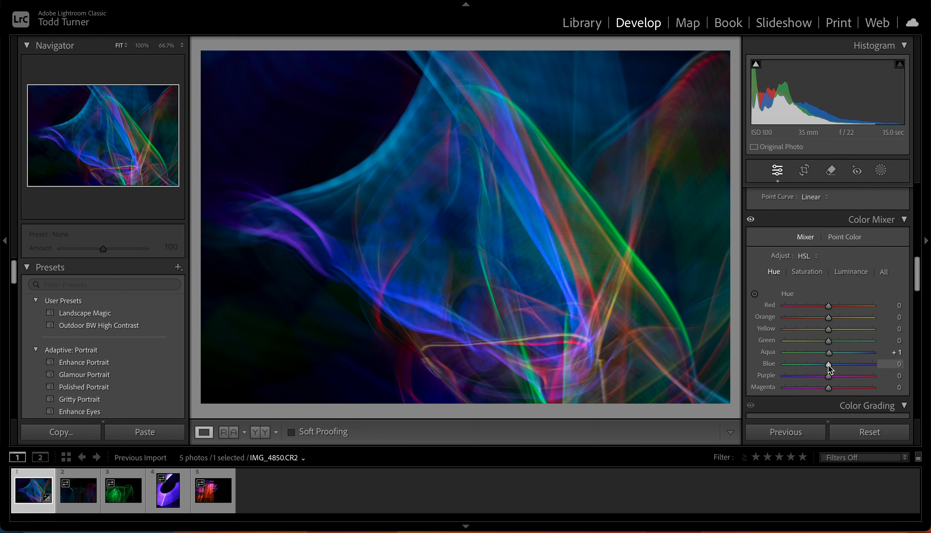
pyautogui.moveTo(827, 364)
pyautogui.mouseDown()
pyautogui.moveTo(787, 364)
pyautogui.moveTo(872, 373)
pyautogui.moveTo(828, 377)
pyautogui.mouseUp()
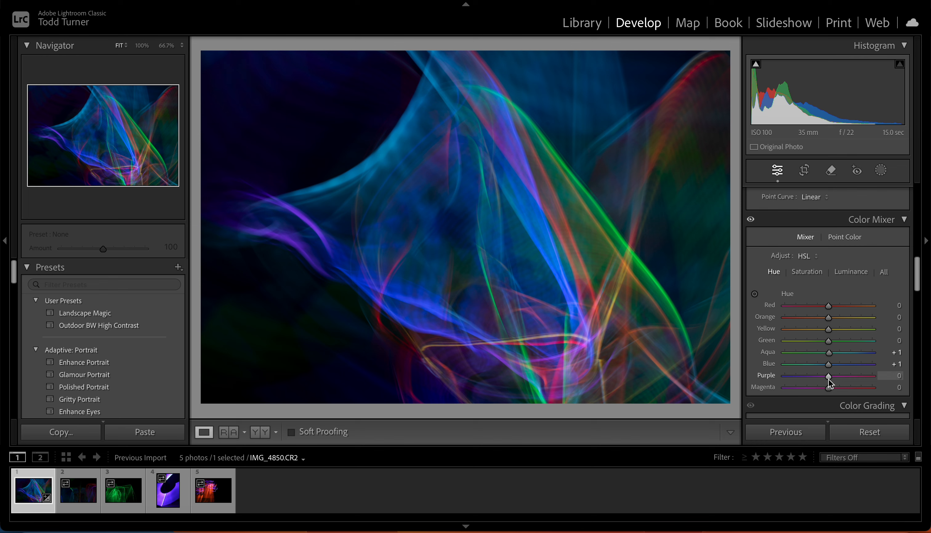
# Try lowering the Blue saturation in the Color Mixer to its minimum, and bring it back to about neutral
pyautogui.click(807, 271)
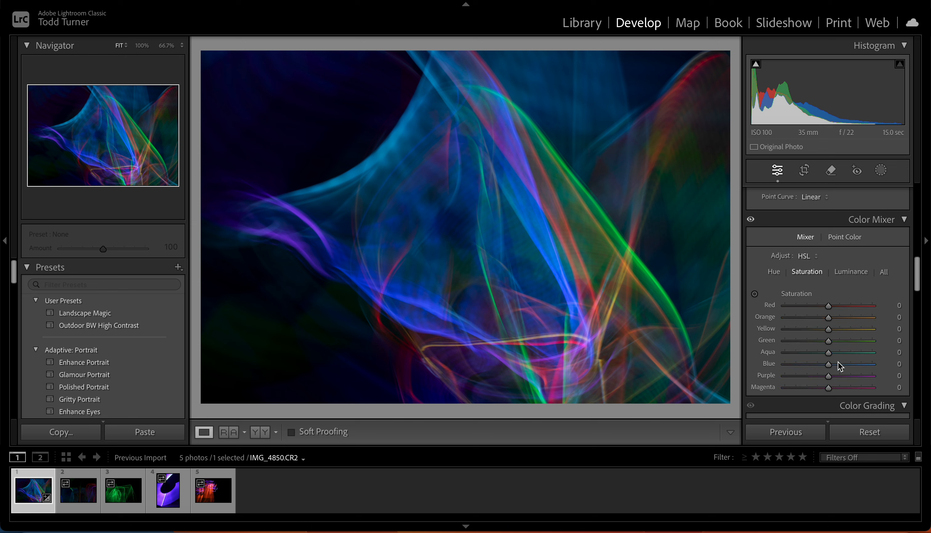
pyautogui.moveTo(828, 364); pyautogui.dragTo(727, 366)
pyautogui.moveTo(784, 364); pyautogui.dragTo(831, 366)
# Try the Blue luminance at -100 in the Color Mixer and return it to 0
pyautogui.click(850, 272)
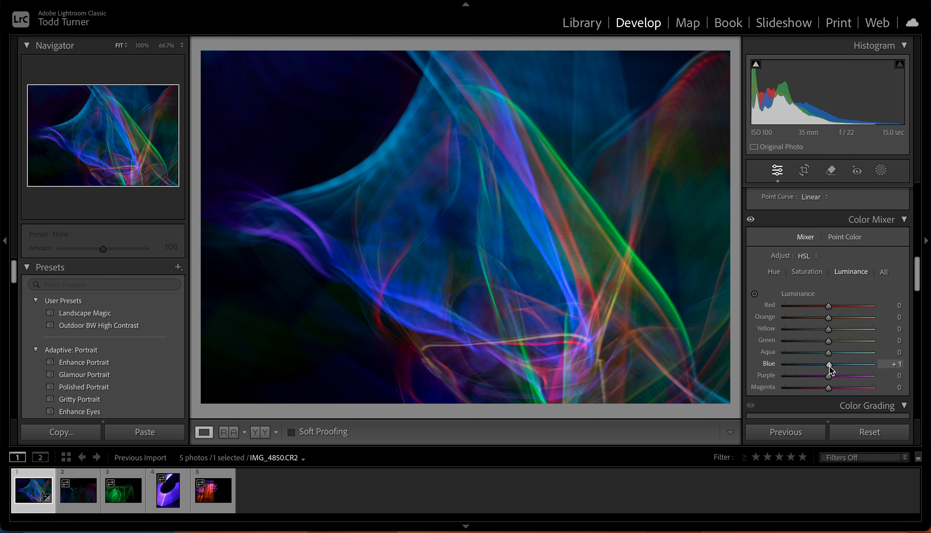
pyautogui.moveTo(831, 367); pyautogui.dragTo(768, 367)
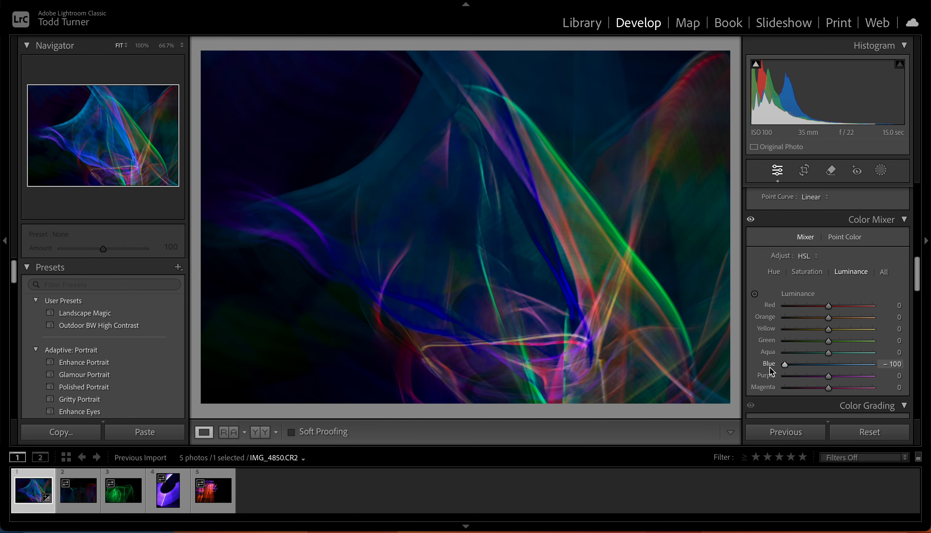
pyautogui.moveTo(787, 370); pyautogui.dragTo(828, 369)
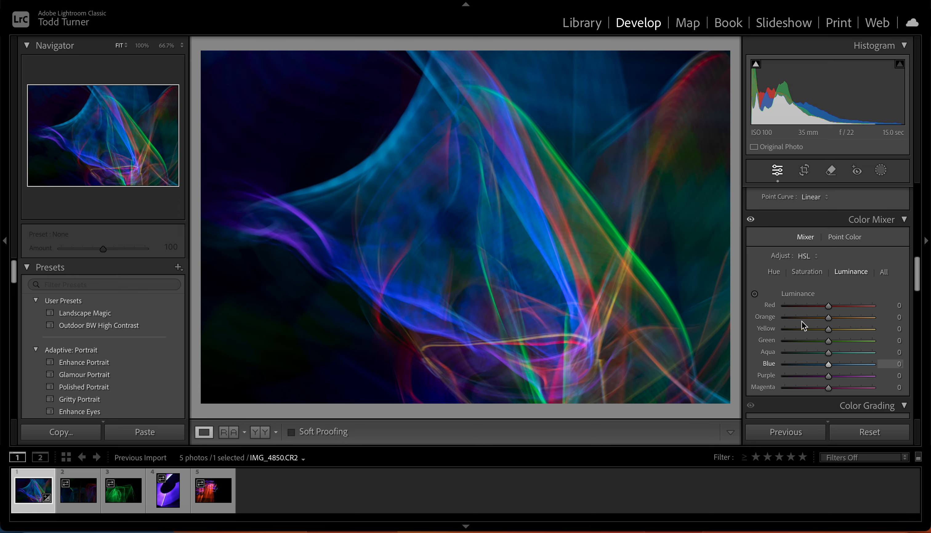
# Select the orange and purple light photo IMG_4907.CR2 in the Library and open it in Develop with the Color Mixer hue controls shown
pyautogui.click(578, 26)
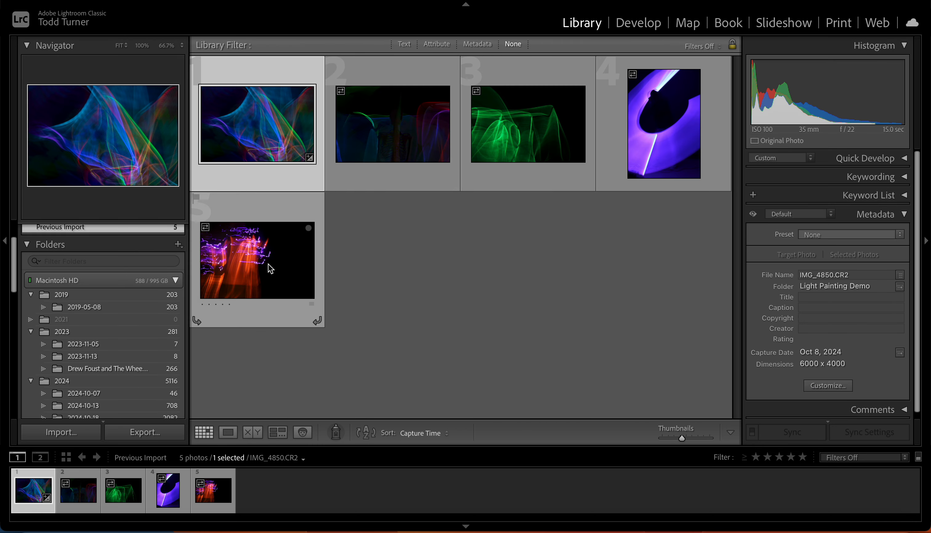
pyautogui.click(261, 272)
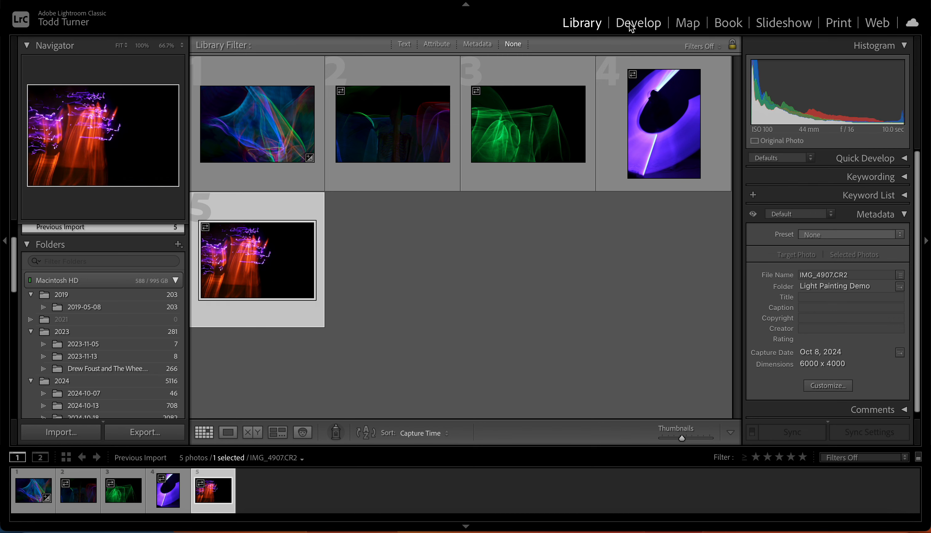
pyautogui.click(631, 26)
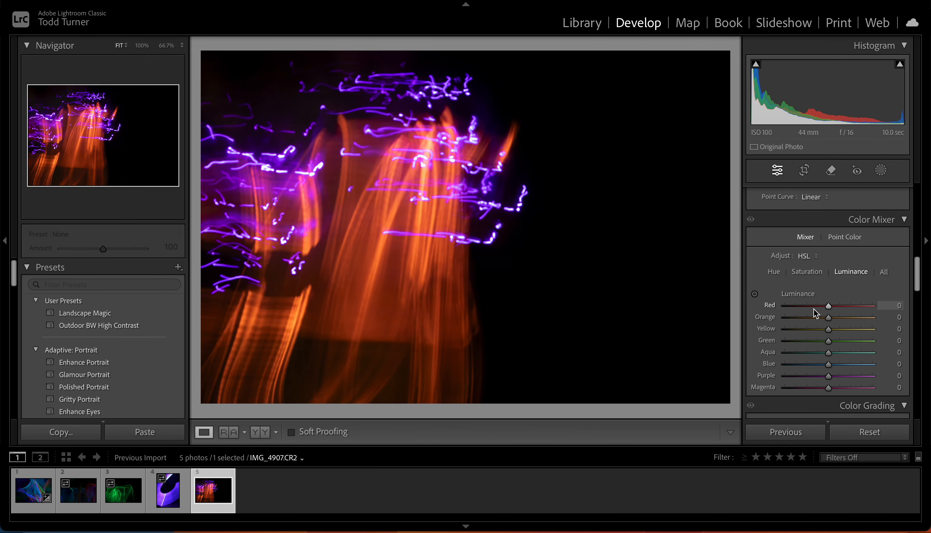
pyautogui.click(775, 273)
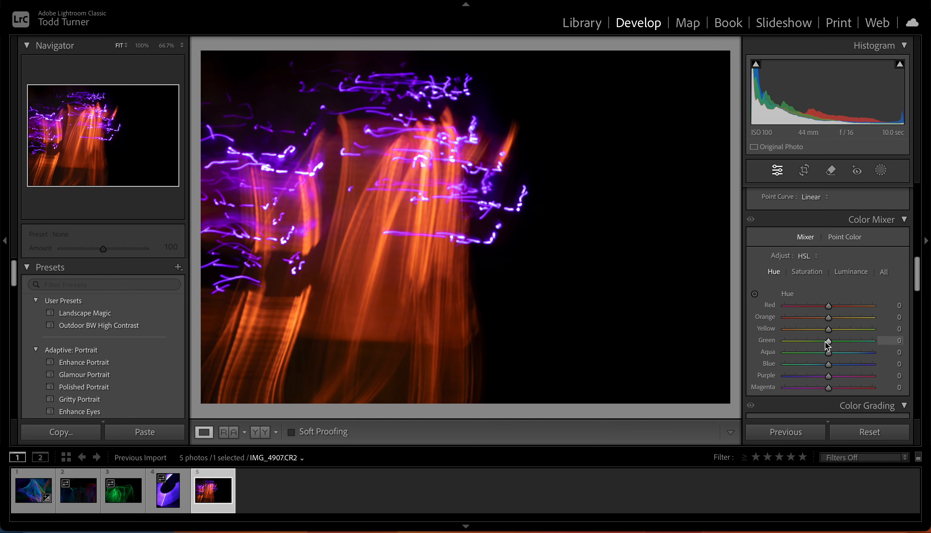
# Crop the photo inward from its lower-right corner at the original aspect ratio, trimming some of the empty black area
pyautogui.click(804, 170)
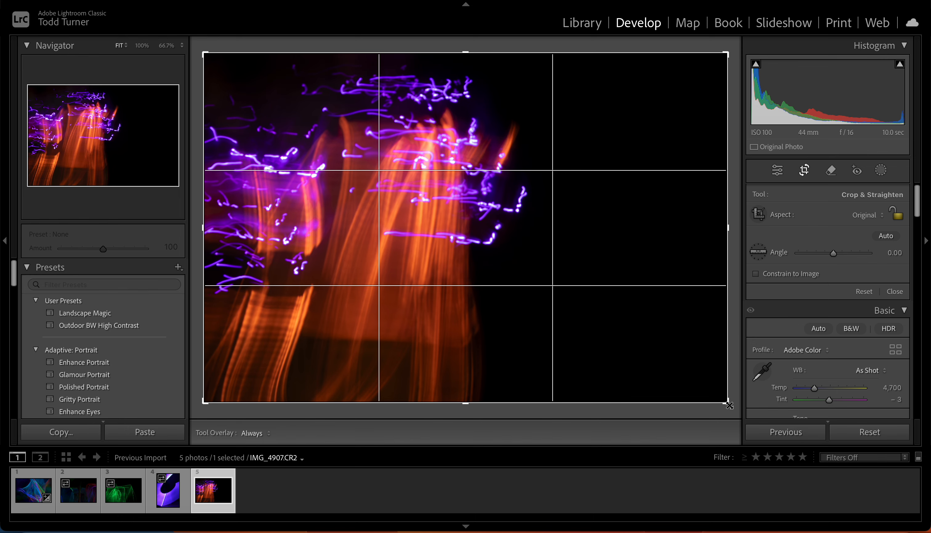
pyautogui.moveTo(729, 404); pyautogui.dragTo(688, 394)
pyautogui.press('Return')
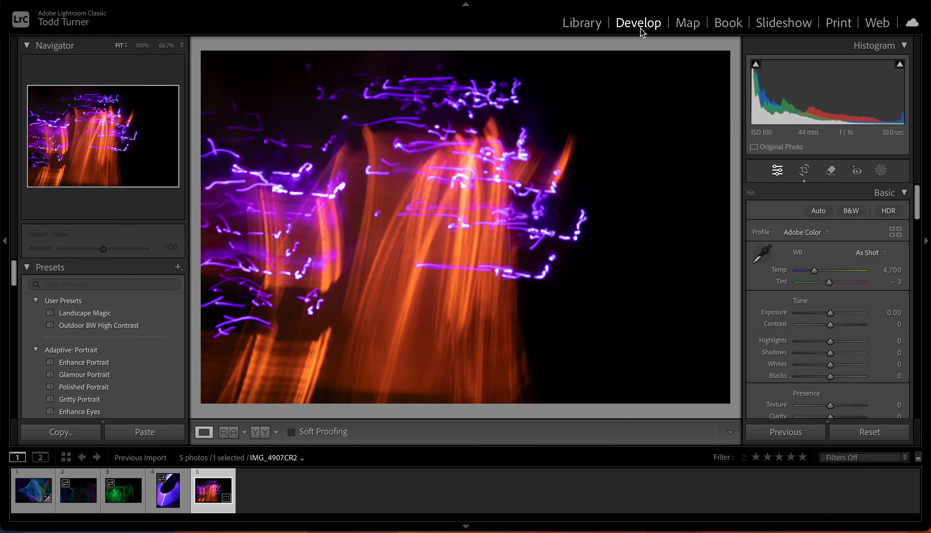
# Adjust the cropped photo's tone with Highlights at -33, Blacks at -9 and Contrast at +14
pyautogui.scroll(-5, 849, 242)
pyautogui.scroll(-2, 849, 242)
pyautogui.scroll(8, 849, 242)
pyautogui.scroll(-2, 849, 242)
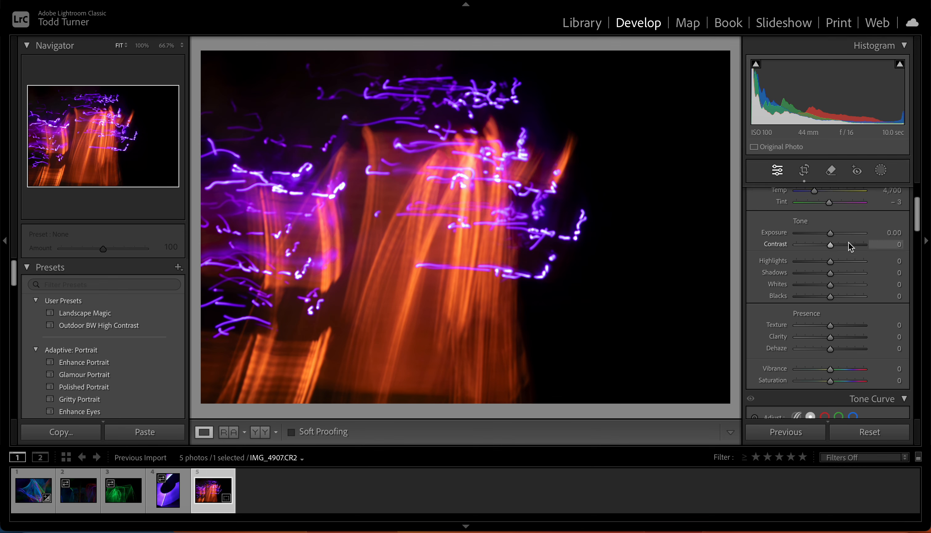
pyautogui.moveTo(831, 261); pyautogui.dragTo(819, 263)
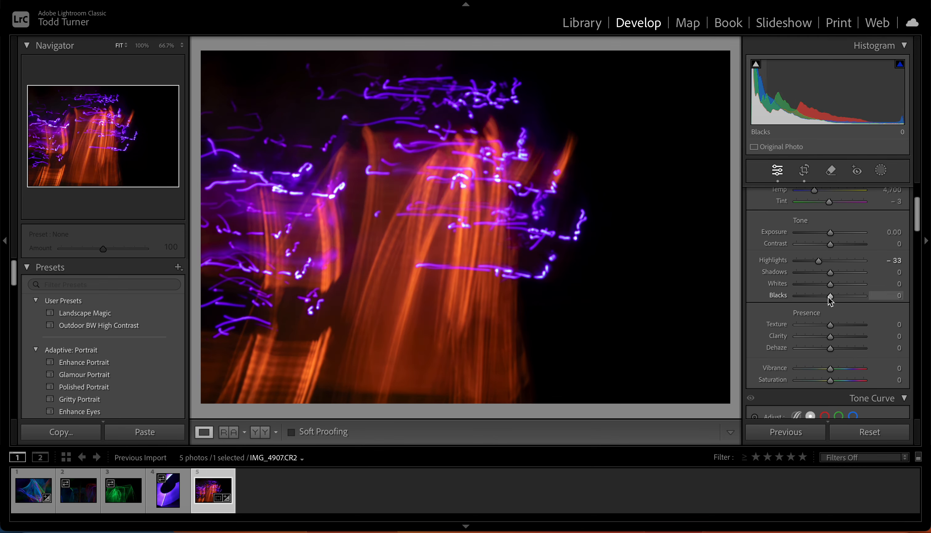
pyautogui.moveTo(827, 296); pyautogui.dragTo(825, 295)
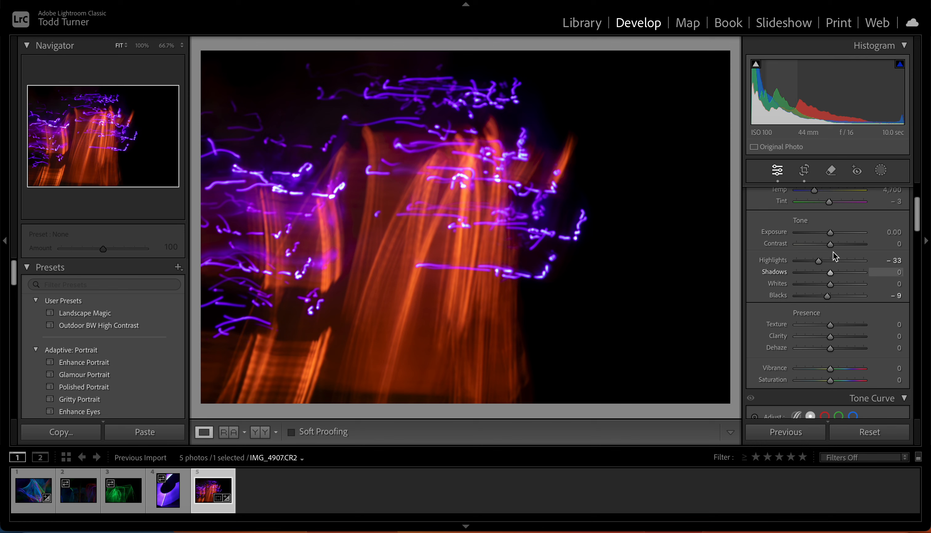
pyautogui.moveTo(830, 244); pyautogui.dragTo(835, 244)
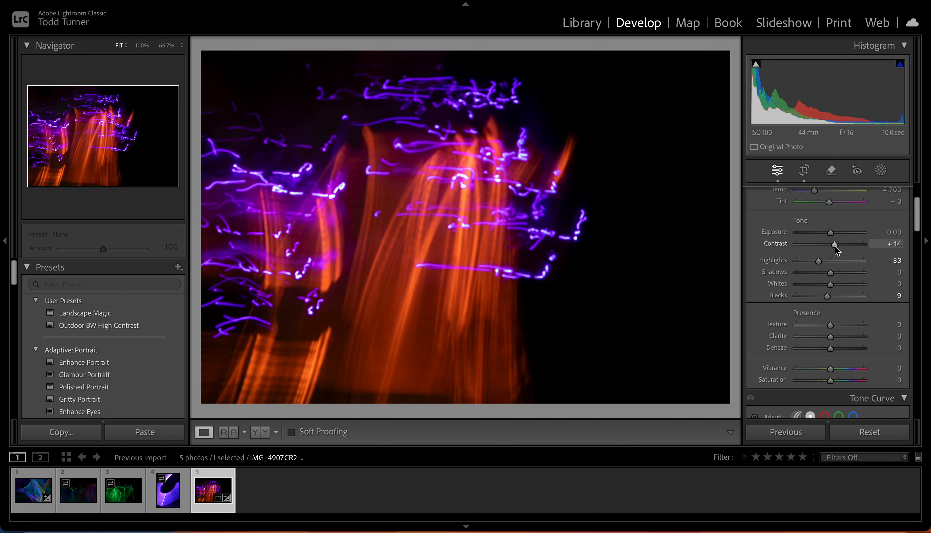
# Shift the Purple hue to +70 and the Orange hue to +100 in the Color Mixer
pyautogui.scroll(-10, 815, 335)
pyautogui.scroll(-4, 816, 335)
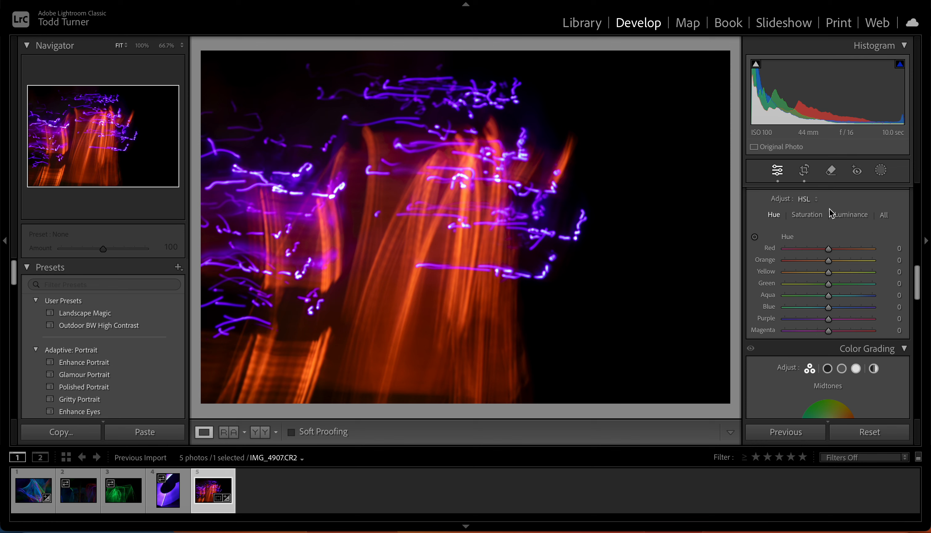
pyautogui.click(775, 215)
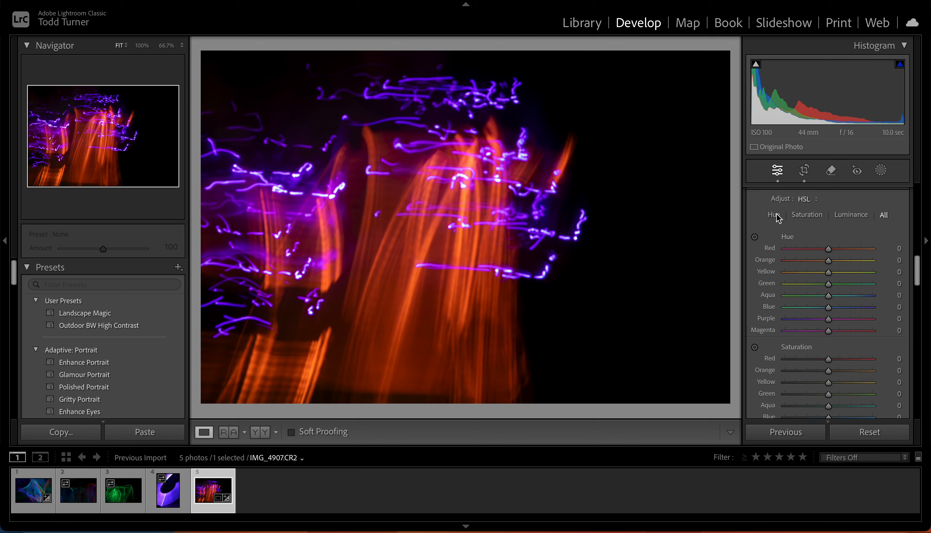
pyautogui.moveTo(829, 320); pyautogui.dragTo(860, 324)
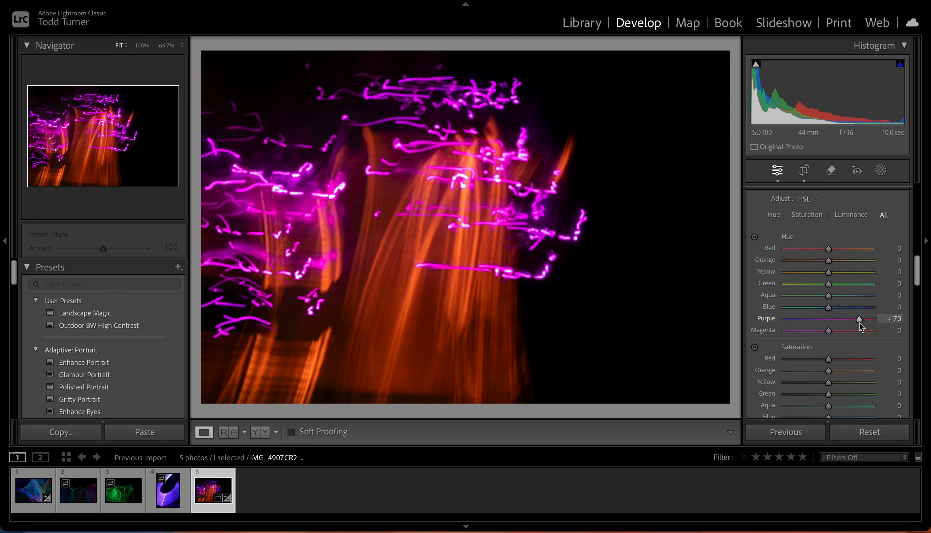
pyautogui.moveTo(828, 261); pyautogui.dragTo(876, 263)
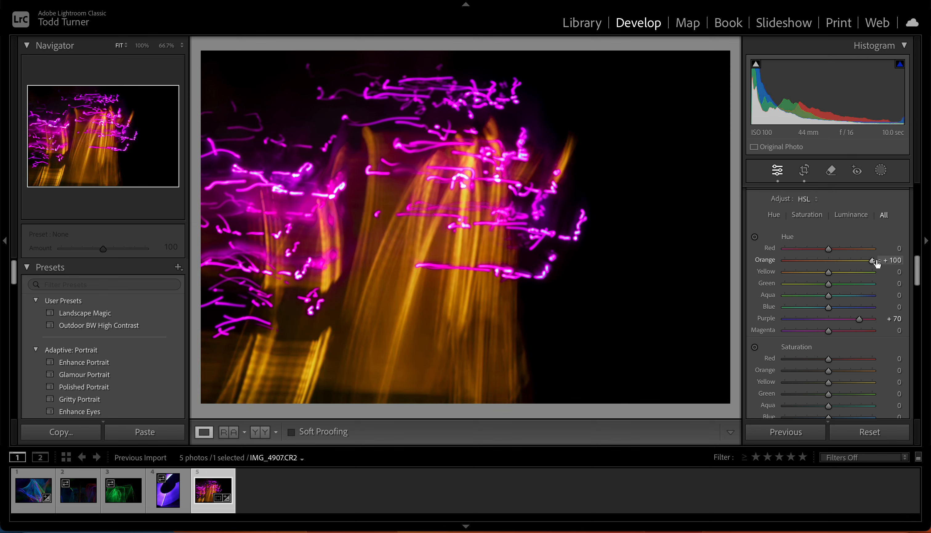
# Set the Purple luminance to -44 and the Orange luminance to +50, and return to the hue adjustments
pyautogui.click(842, 218)
pyautogui.moveTo(828, 320); pyautogui.dragTo(808, 318)
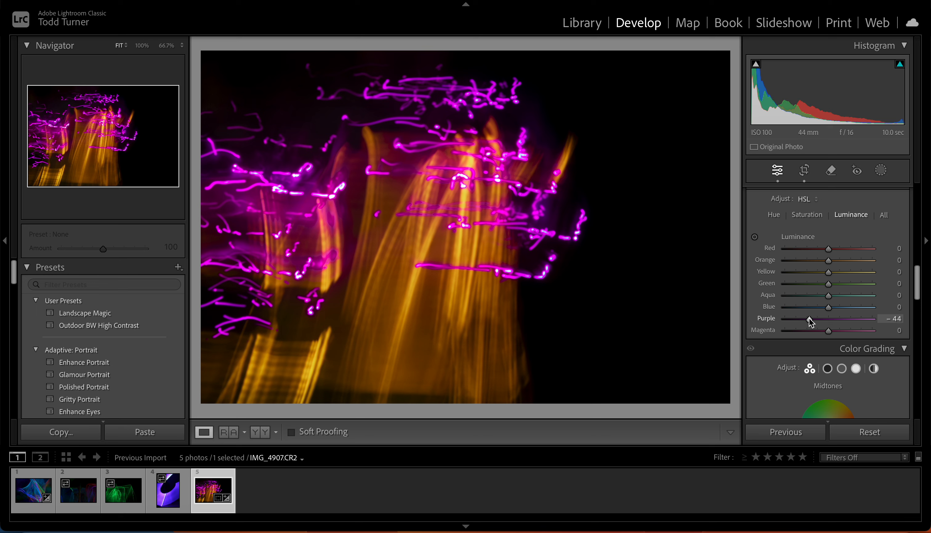
pyautogui.moveTo(828, 261); pyautogui.dragTo(850, 261)
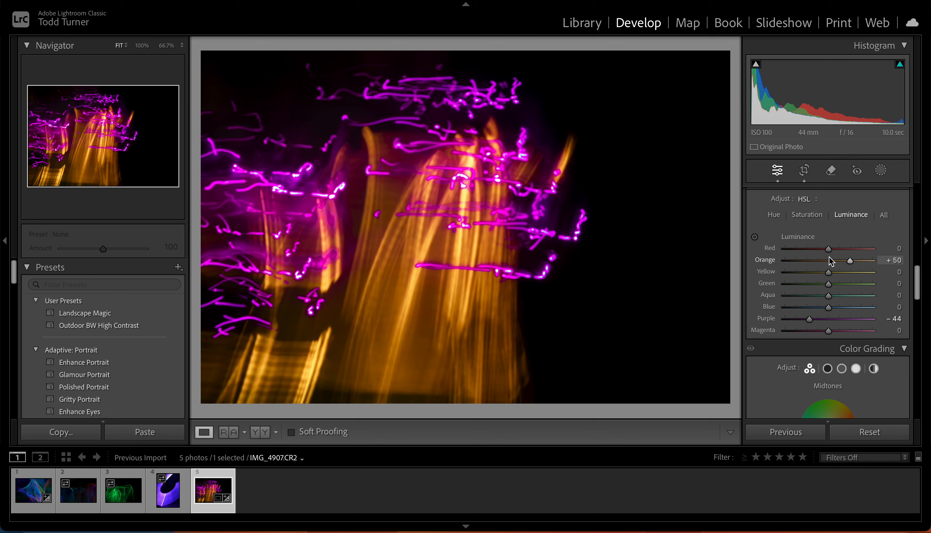
pyautogui.click(774, 215)
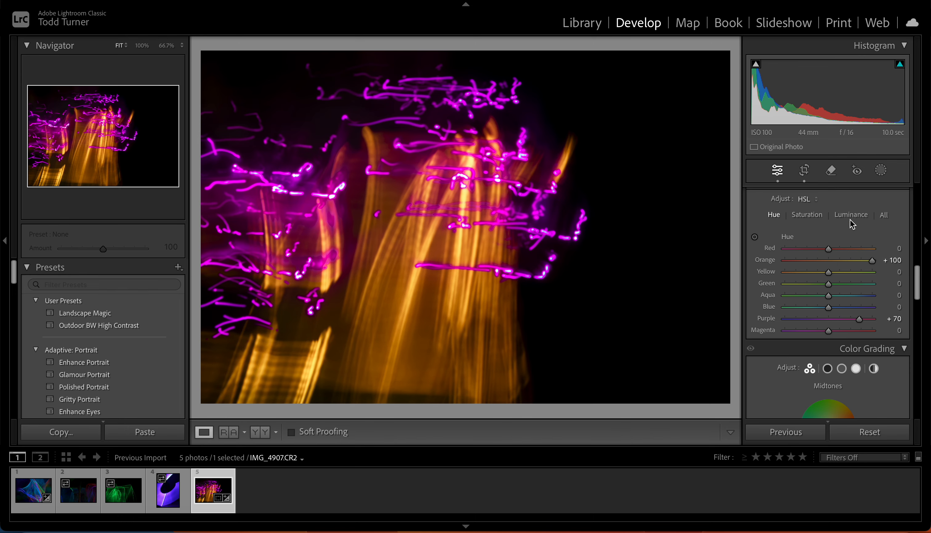
# Select the first edited photo together with the fifth in the Library and open the export settings for both
pyautogui.click(583, 24)
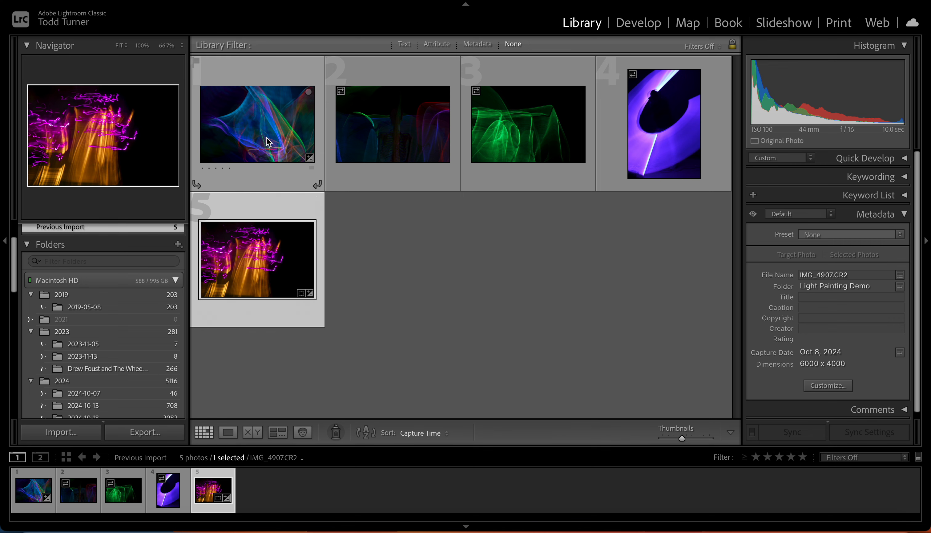
pyautogui.keyDown('super'); pyautogui.click(252, 149); pyautogui.keyUp('super')
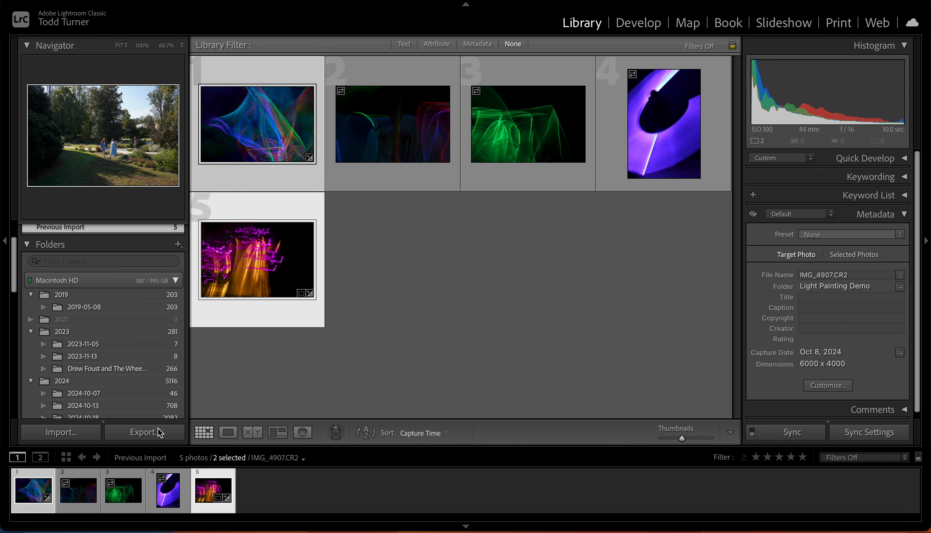
pyautogui.click(144, 432)
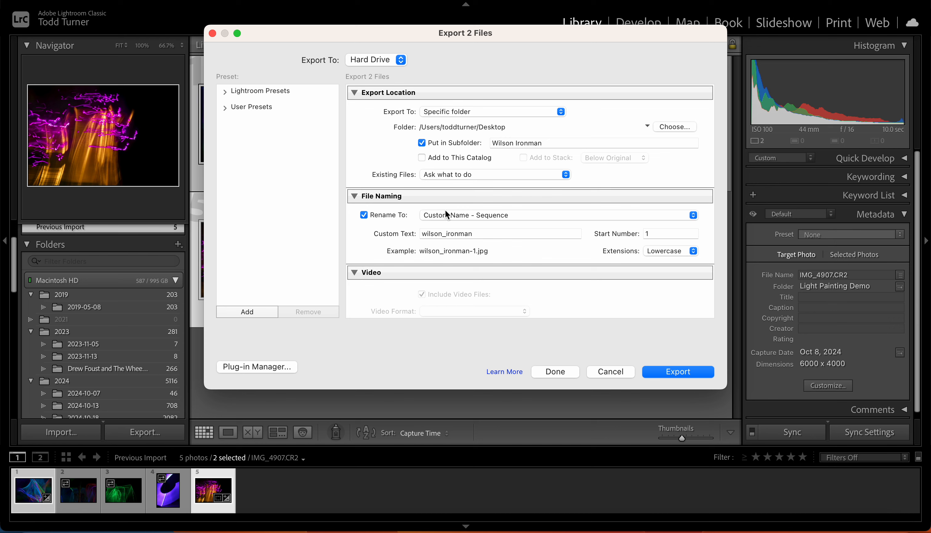
# Export both photos into a subfolder named "Light Painting Final" with the custom file name text "light_painting"
pyautogui.click(547, 142)
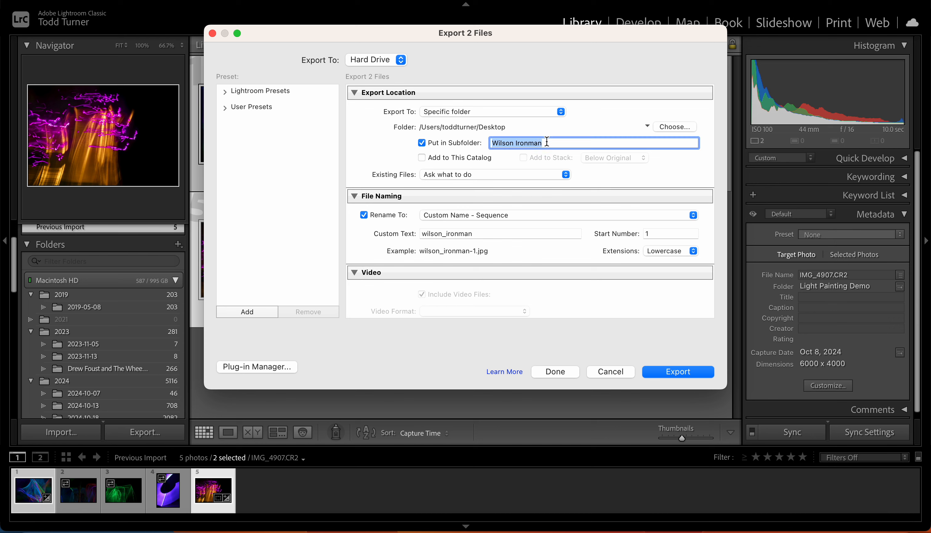
pyautogui.write('Light Painting Final')
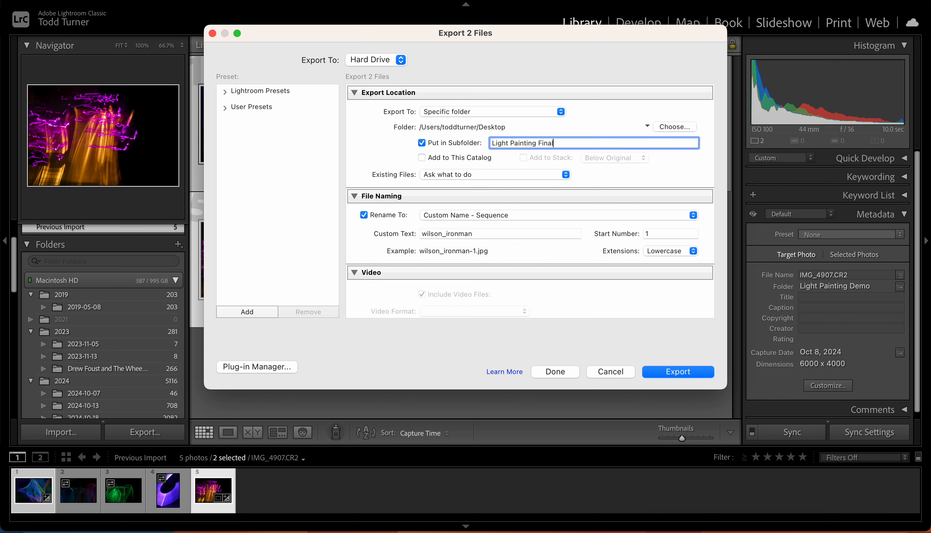
pyautogui.click(493, 234)
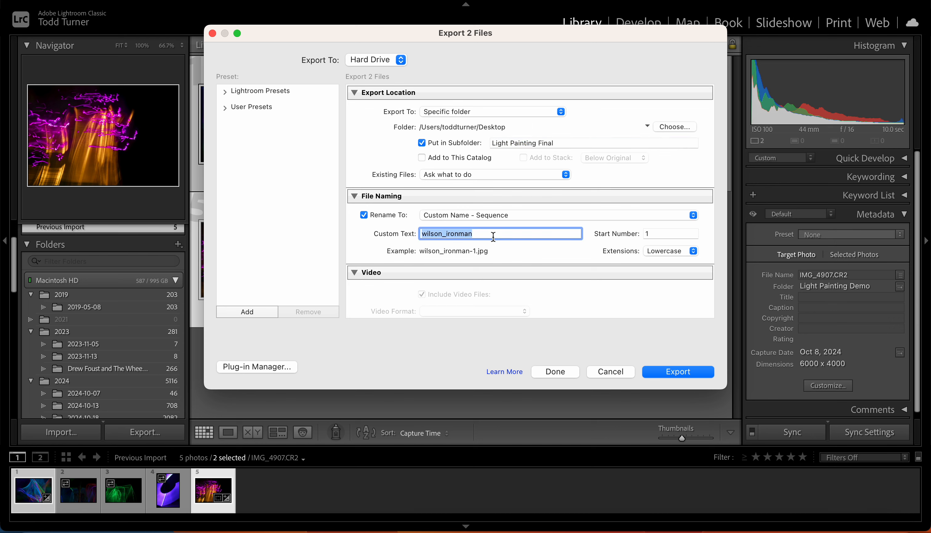
pyautogui.write('lig')
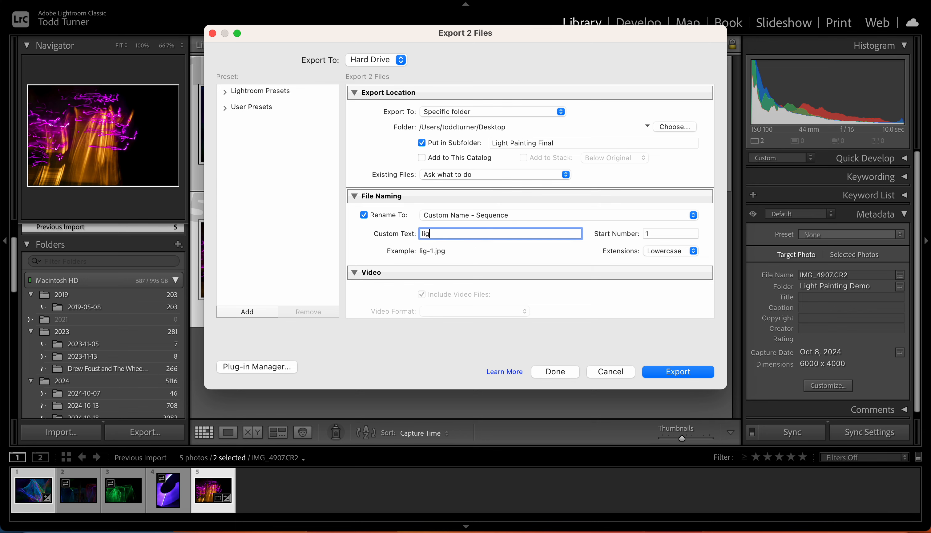
pyautogui.write('ht_painting')
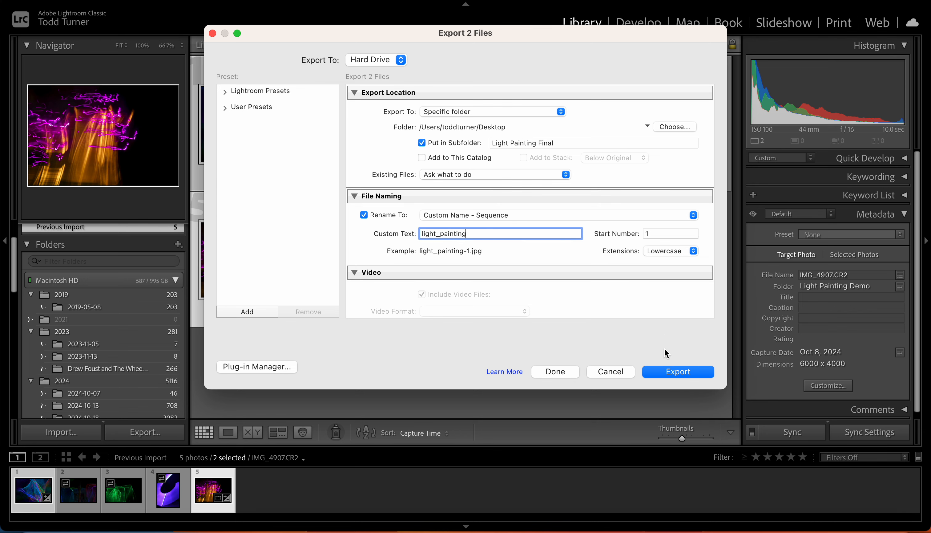
pyautogui.click(673, 371)
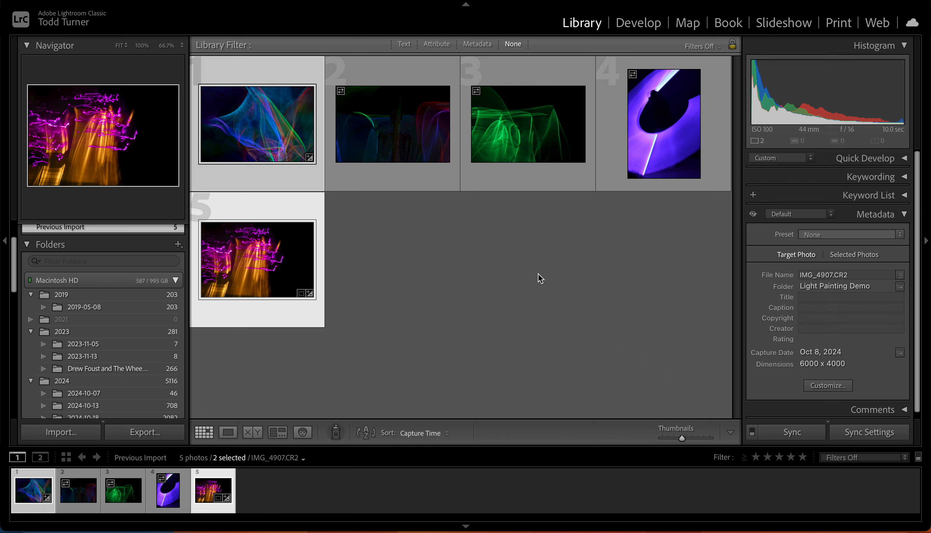